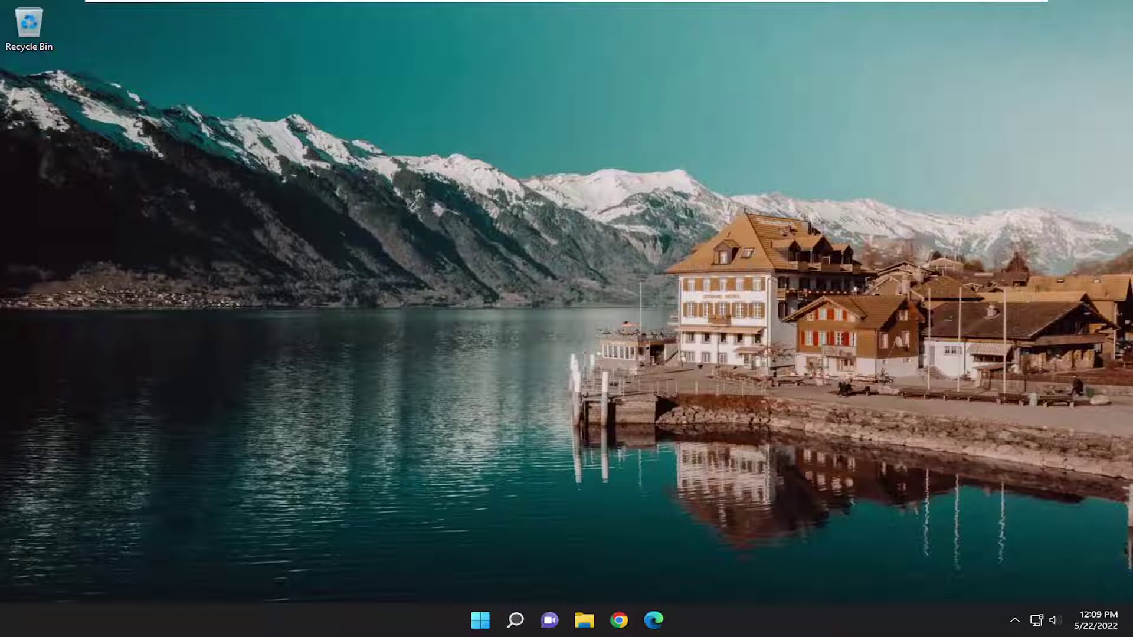
Step: Launch Command Prompt as administrator from a 'cmd' search, reposition it, and open its title-bar menu
left_click(517, 620)
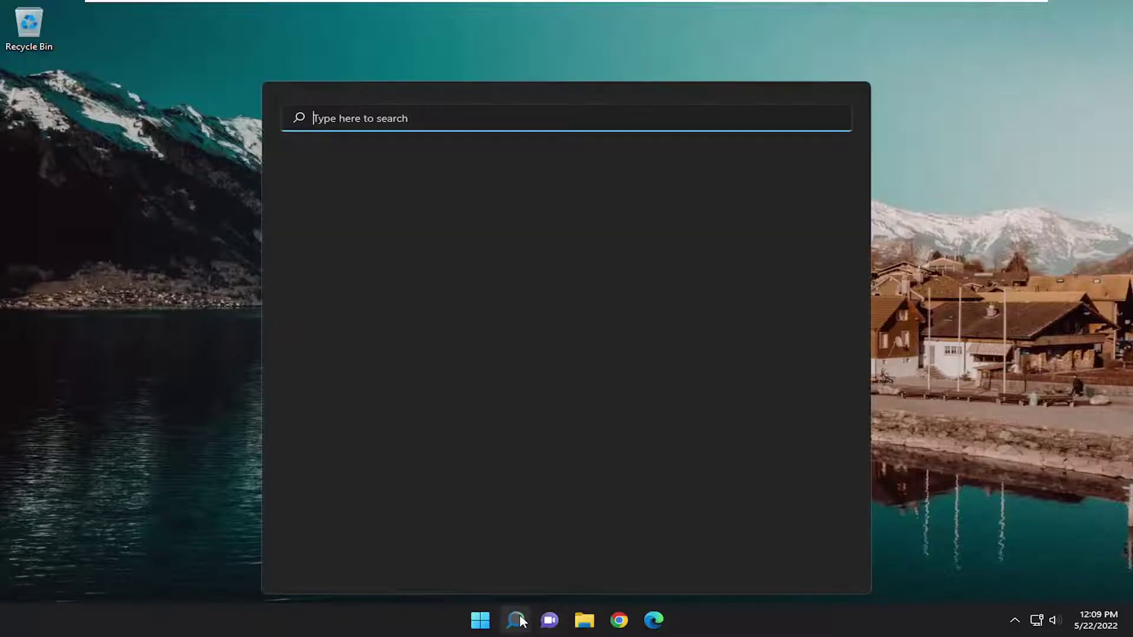
type("cmd")
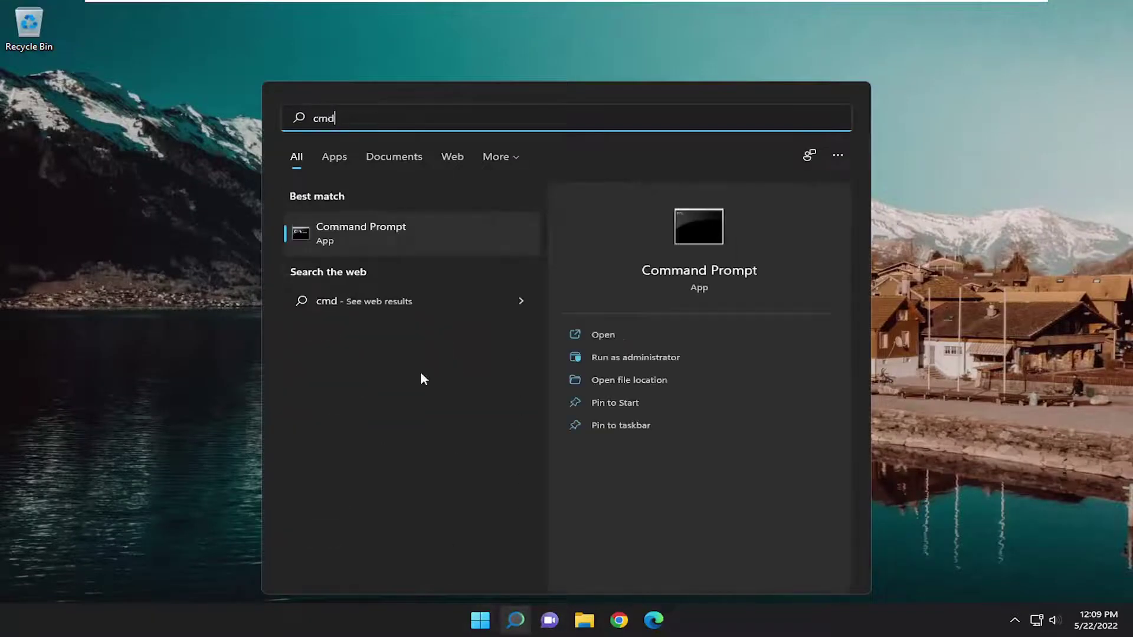
right_click(342, 228)
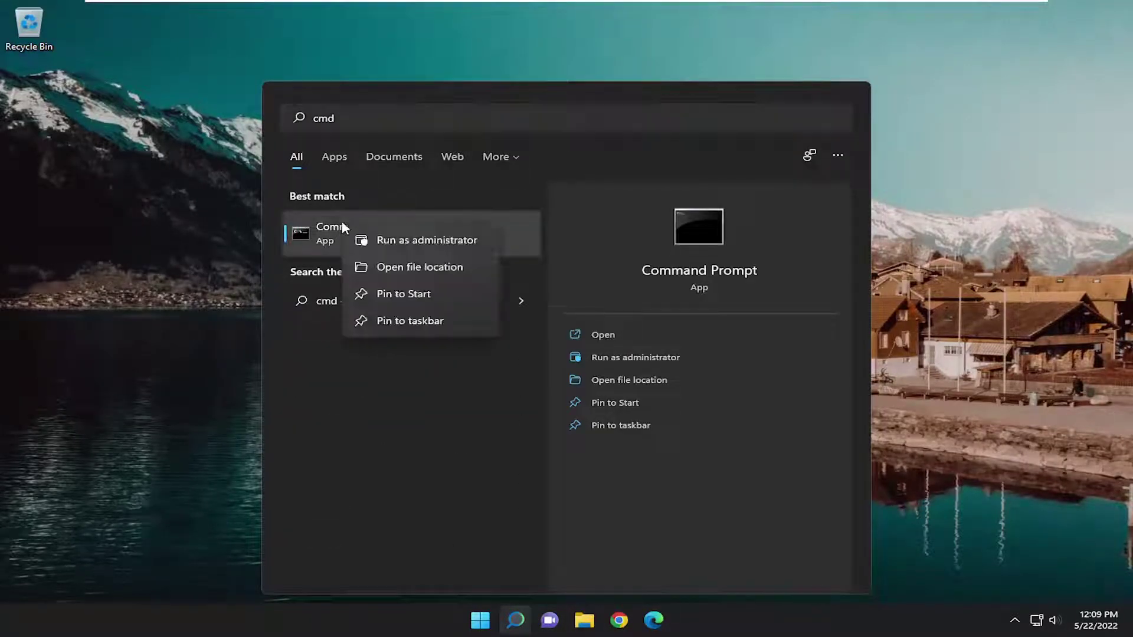
left_click(412, 239)
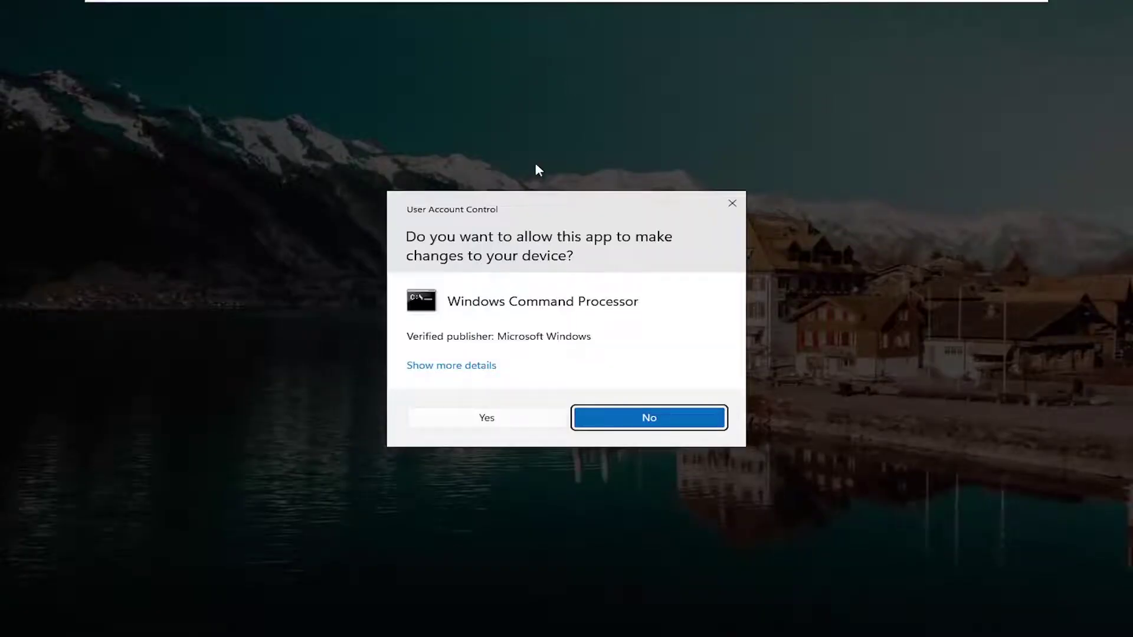
left_click(523, 420)
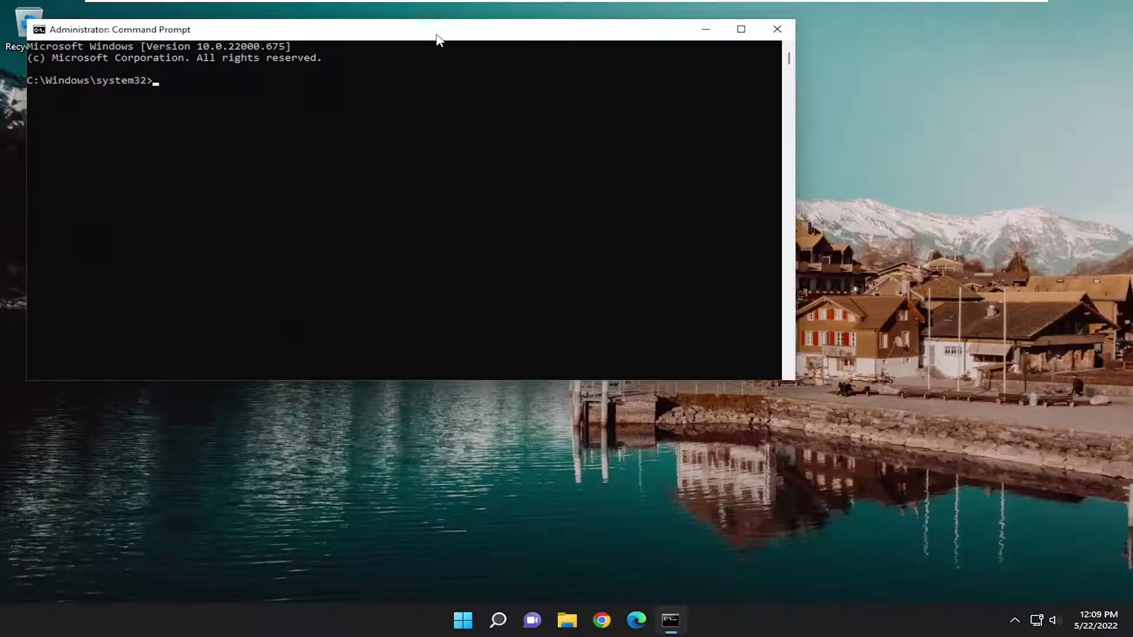
left_click_drag(438, 40, 615, 106)
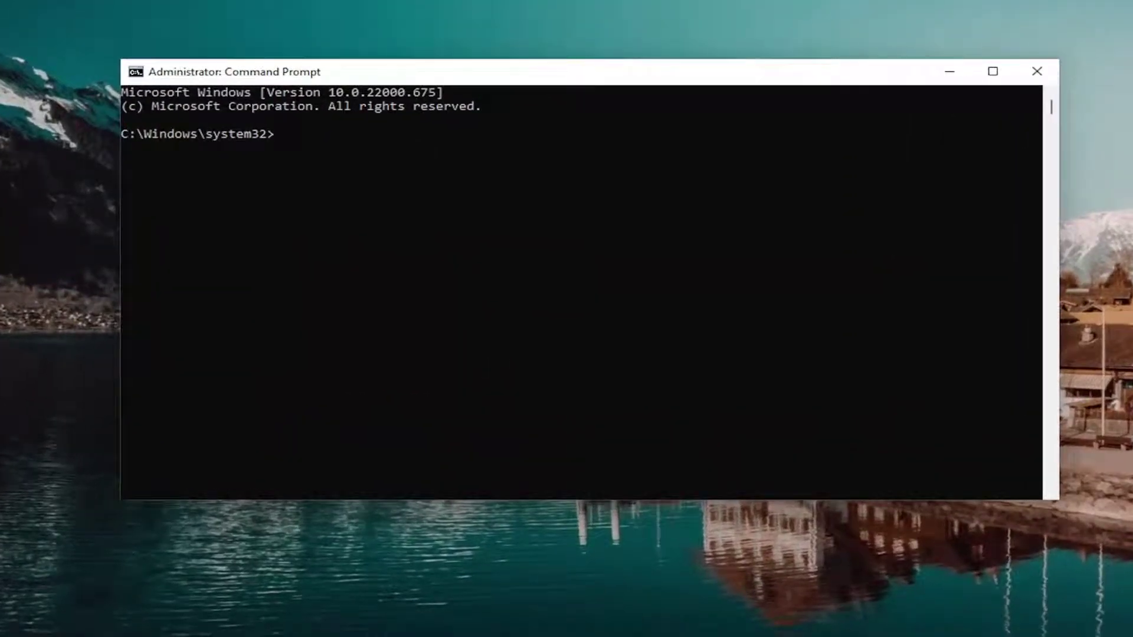
right_click(582, 79)
Step: Paste msdt.exe -id MaintenanceDiagnostic and run the troubleshooter with Apply repairs automatically checked
mouse_move(674, 206)
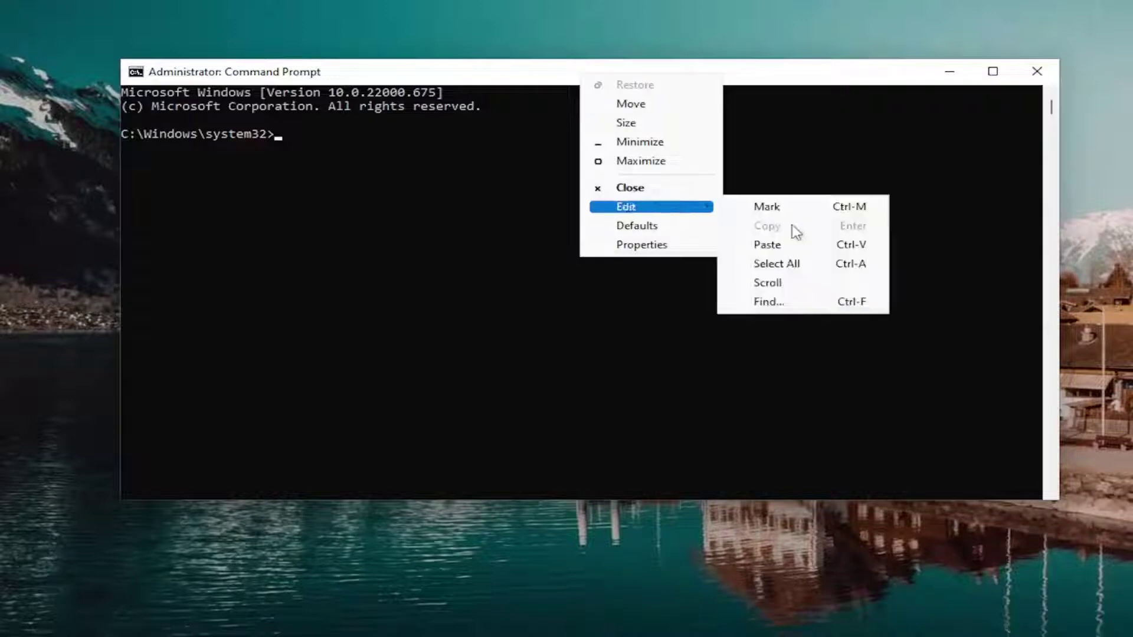
left_click(782, 245)
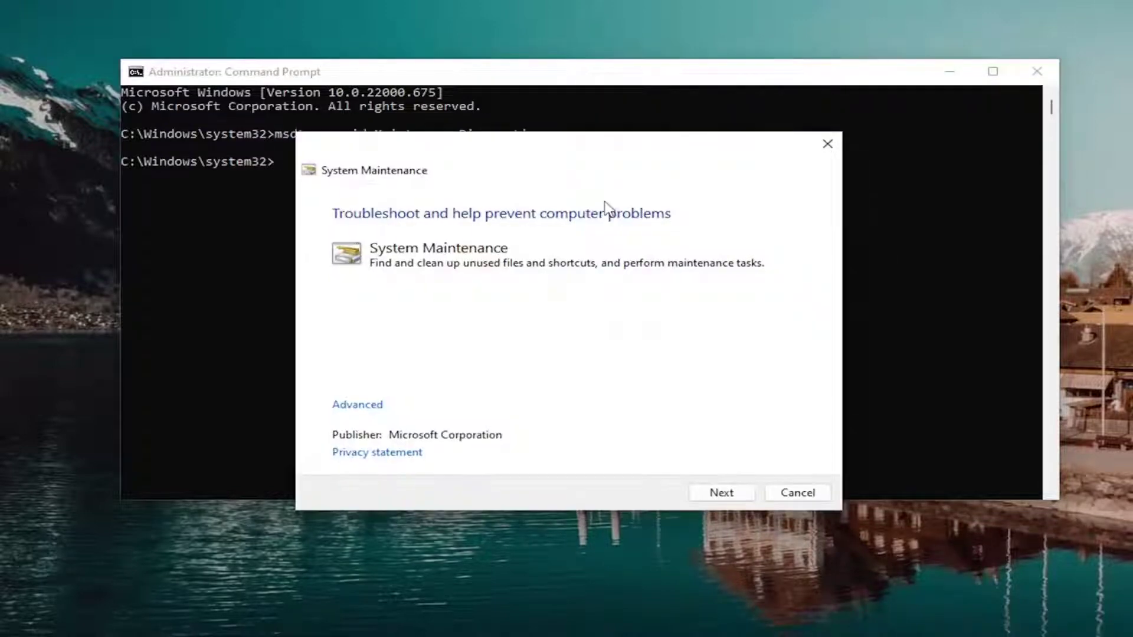
left_click(951, 71)
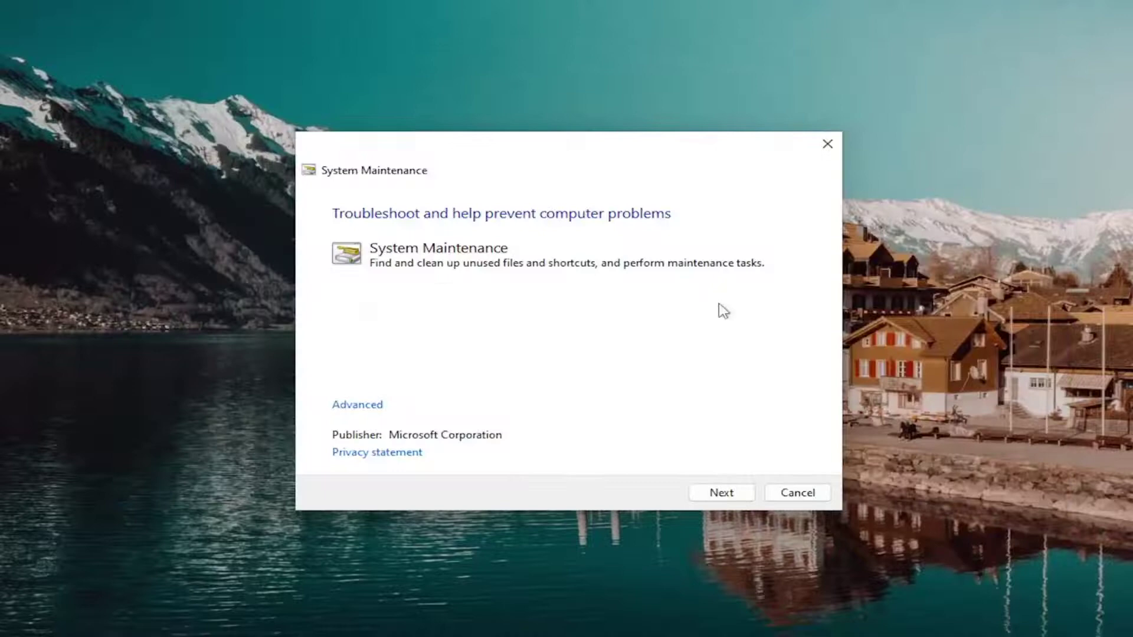
left_click(343, 406)
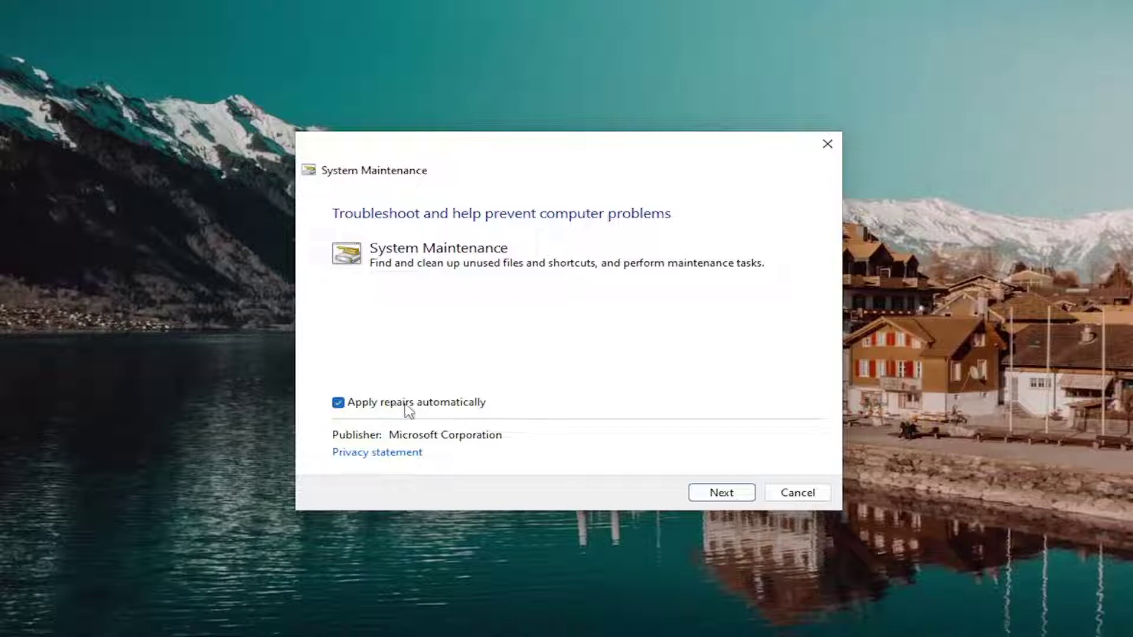
left_click(720, 495)
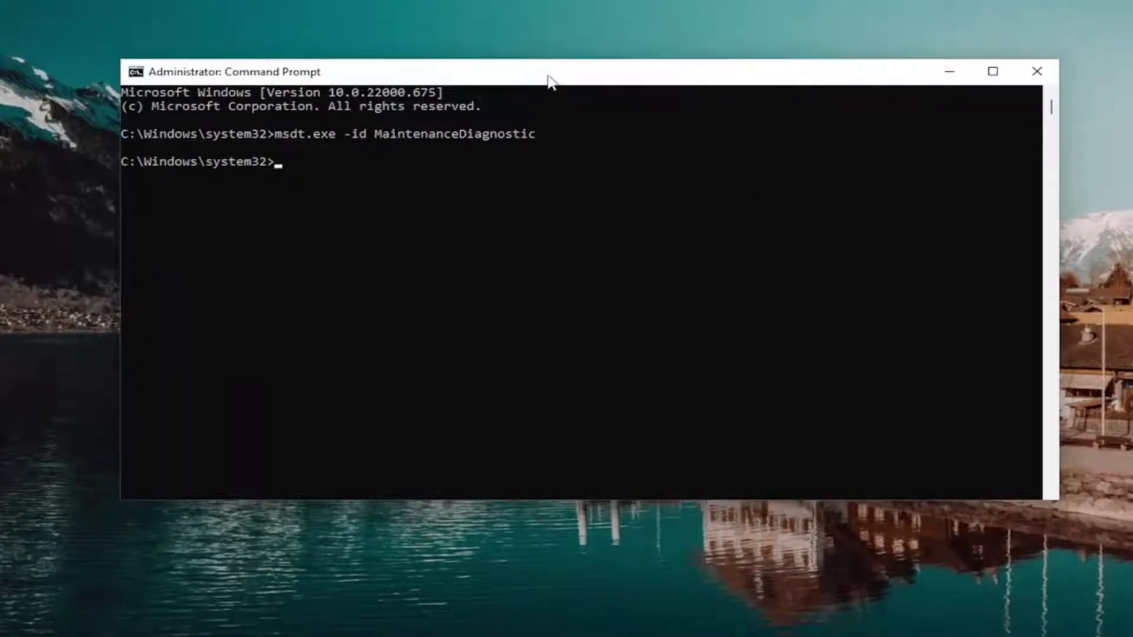
Step: Paste msdt.exe /id PerformanceDiagnostic, cancel the disabled-service notice, and close Command Prompt
right_click(549, 77)
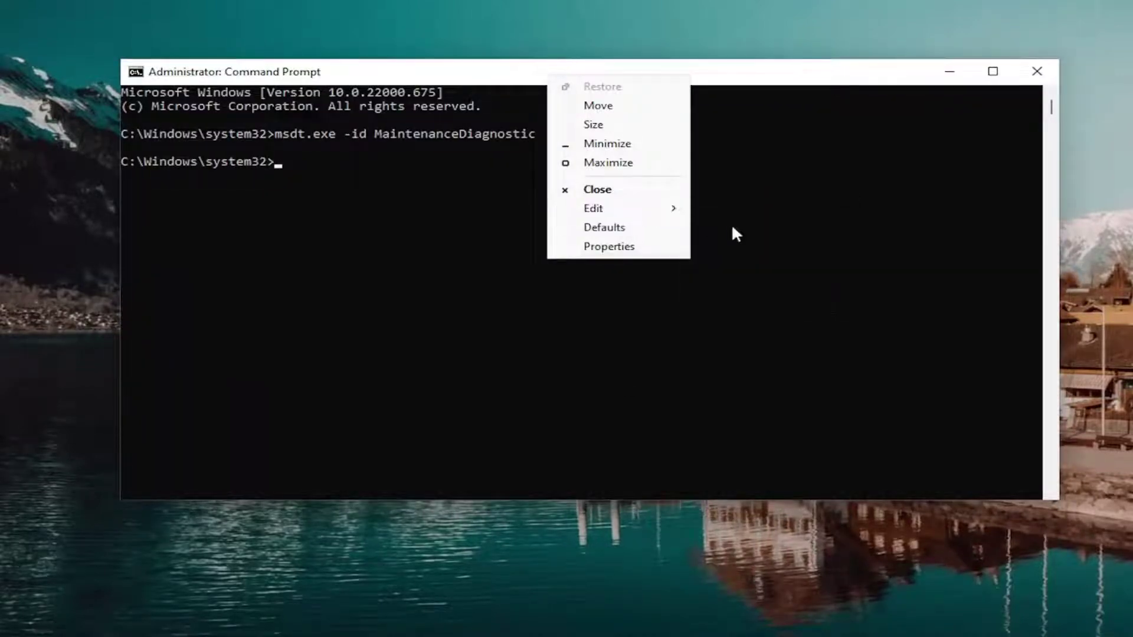
mouse_move(668, 218)
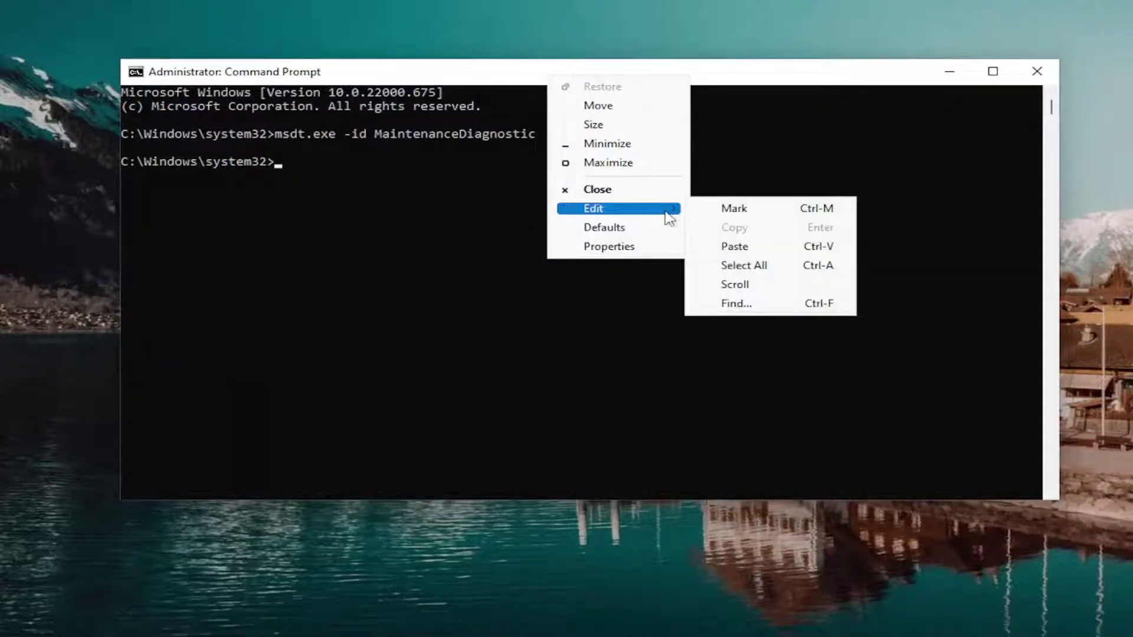
left_click(734, 246)
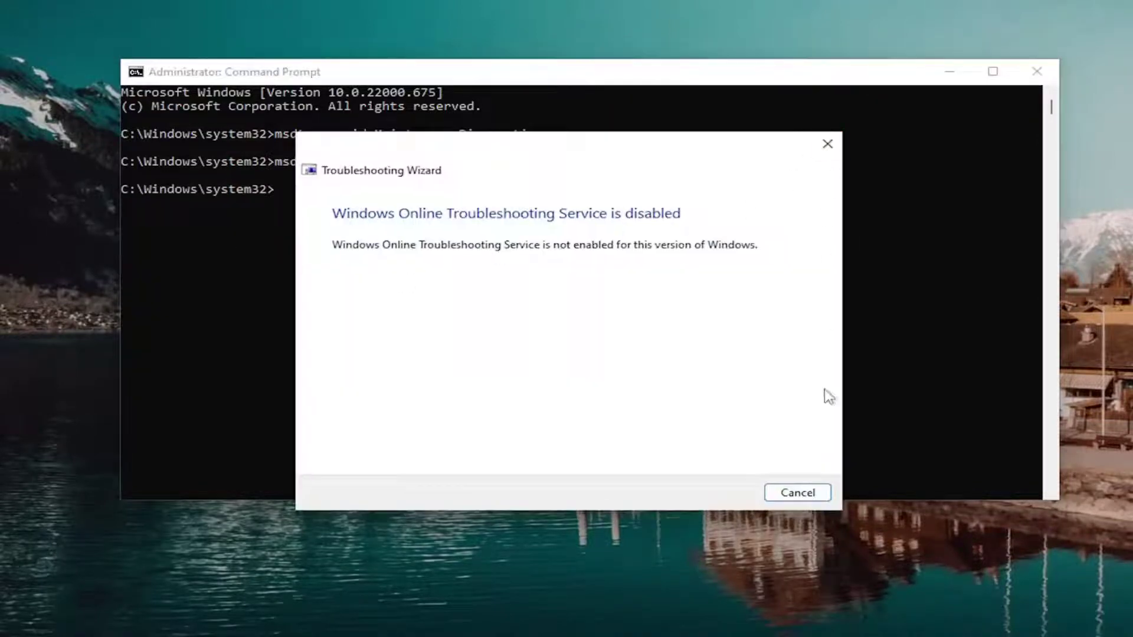
left_click_drag(514, 160, 509, 126)
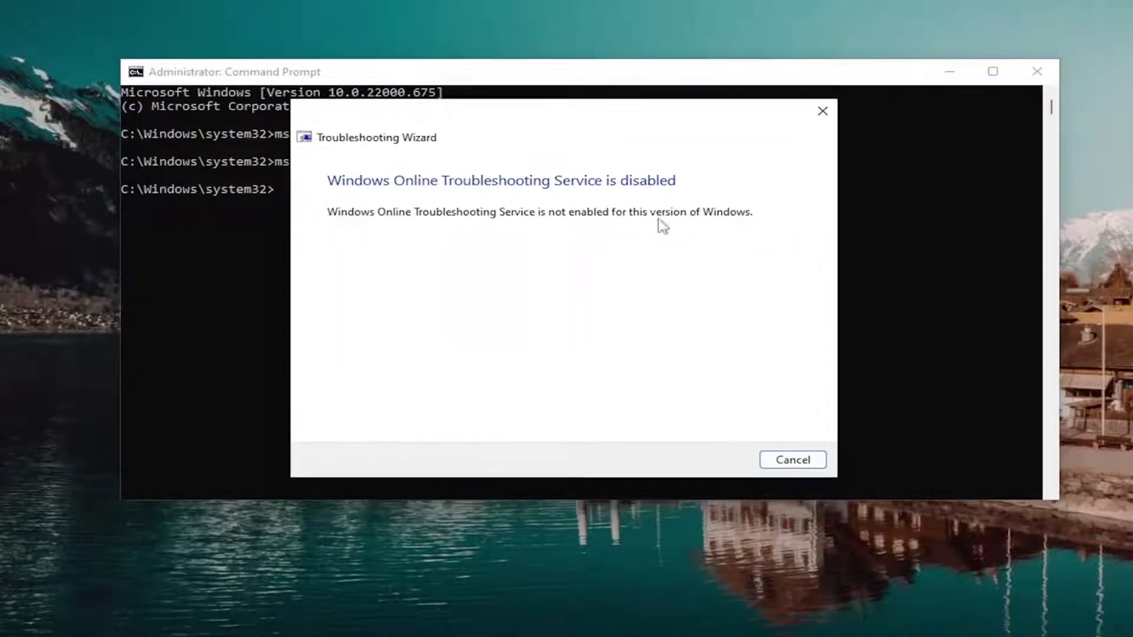
left_click(789, 465)
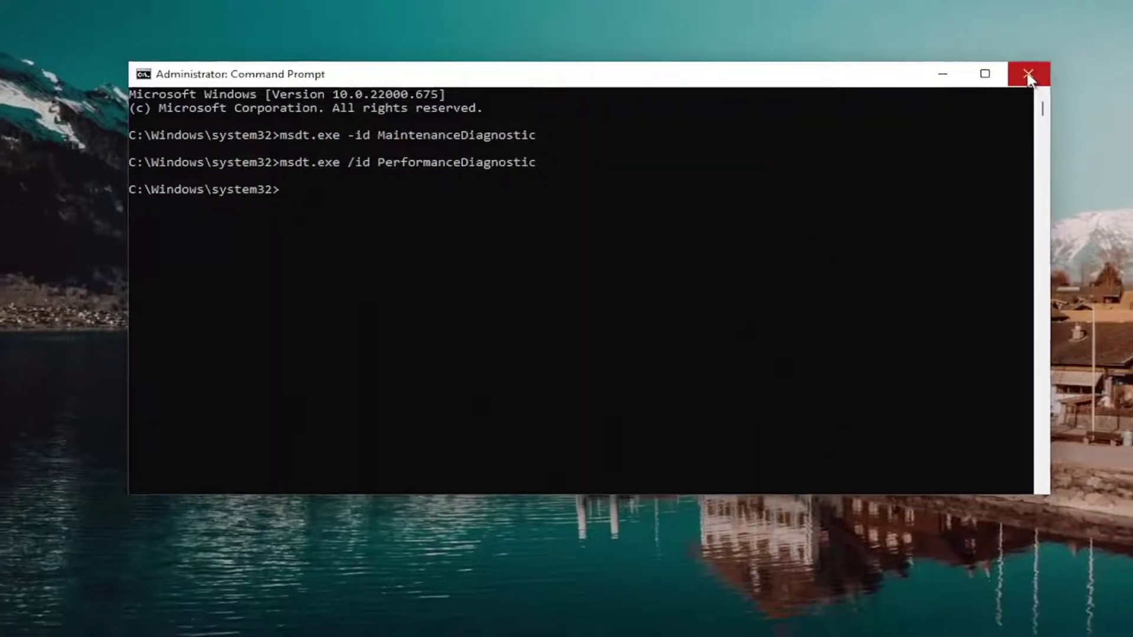
left_click(1037, 71)
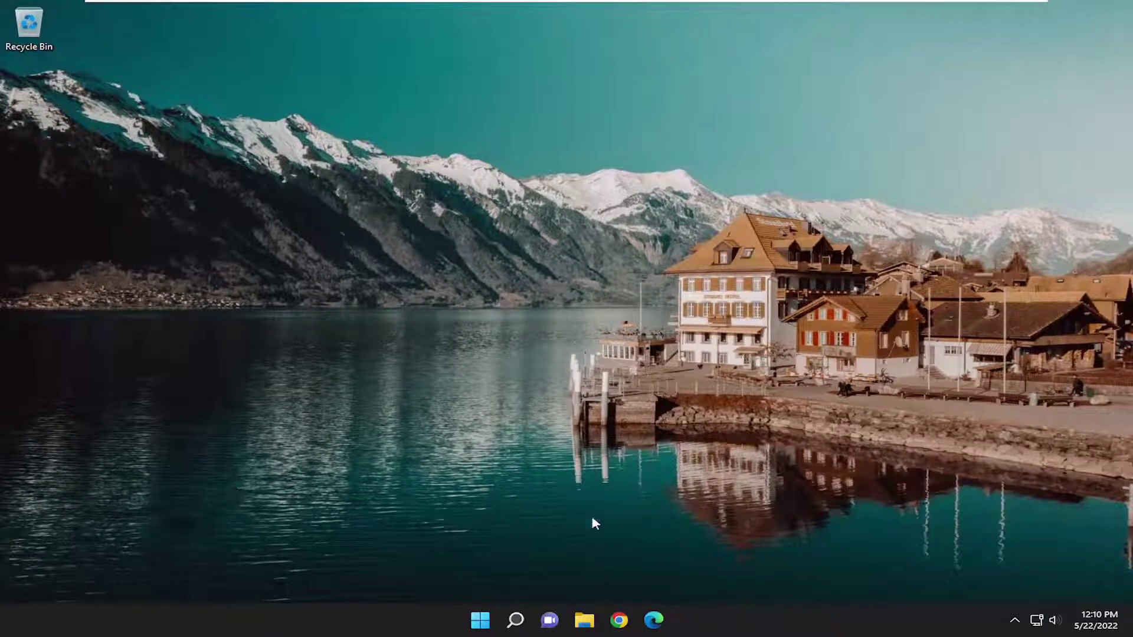
Step: Type 'device manager' into the taskbar search, correcting an initial mistyped entry
left_click(514, 625)
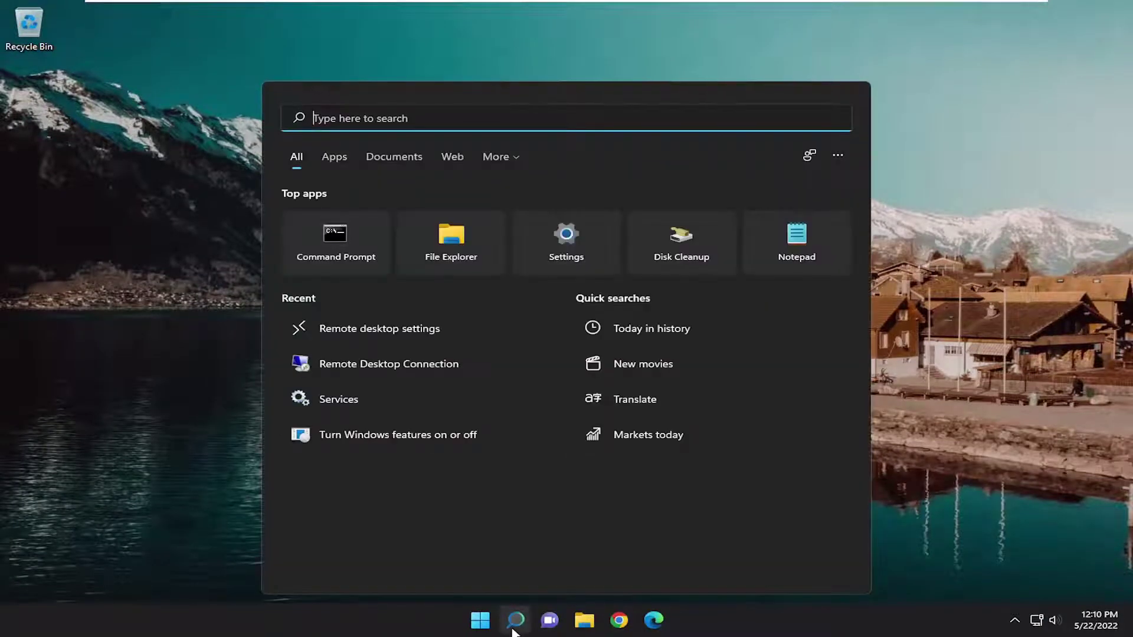
type("se")
key("BackSpace")
key("BackSpace")
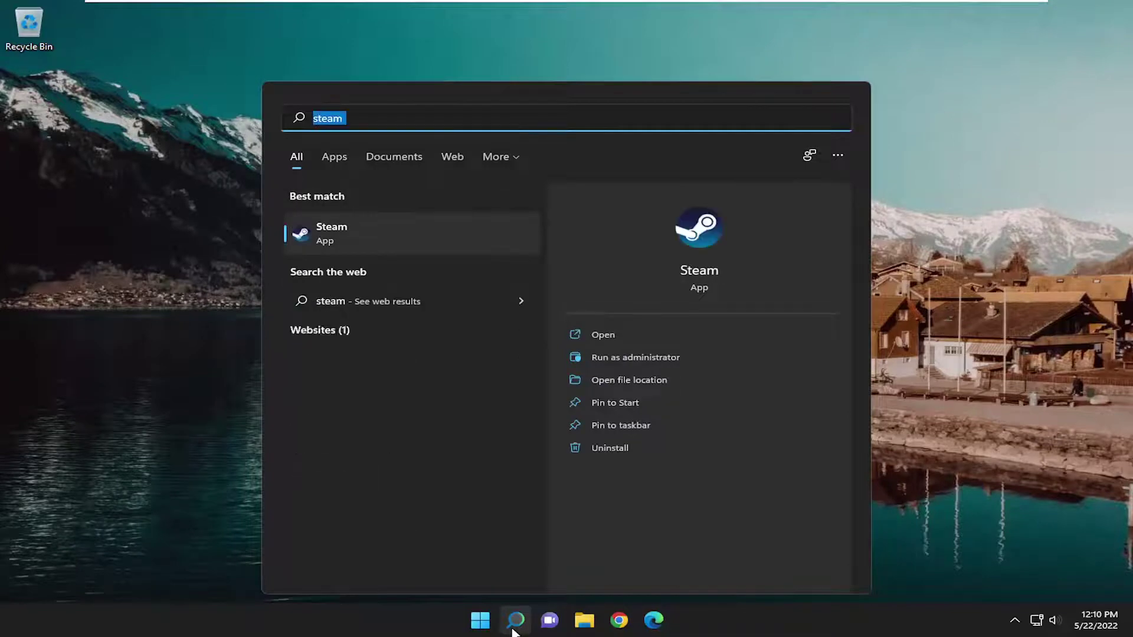
type("device manager")
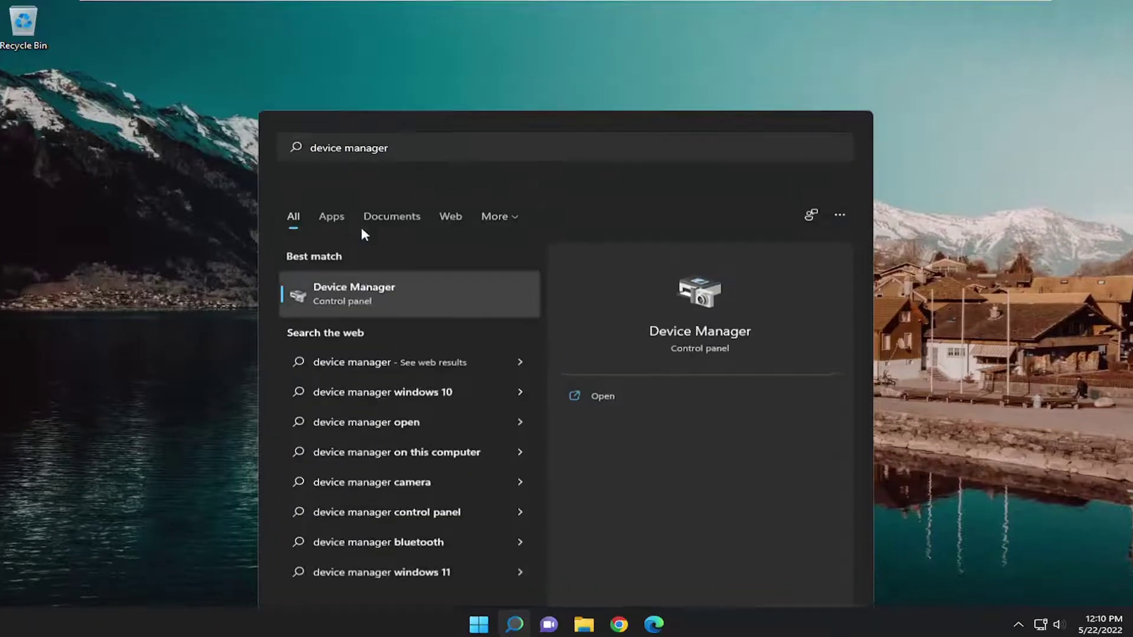
Step: Install the Intel(R) 82574L Gigabit Network Connection driver from the local driver list for the network adapter
left_click(366, 233)
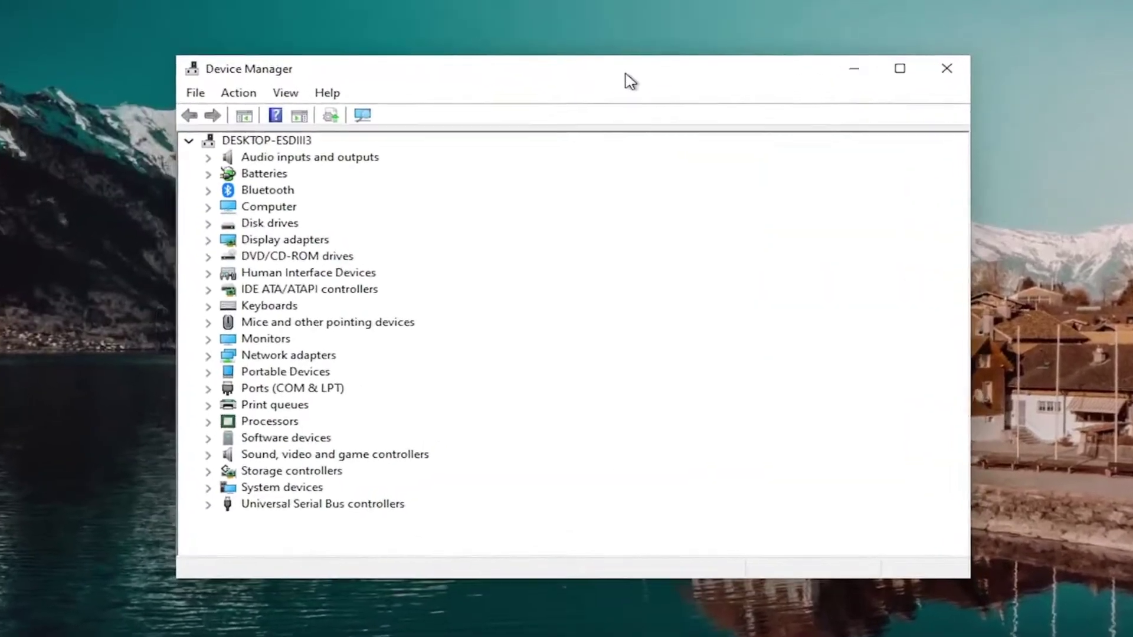
double_click(321, 352)
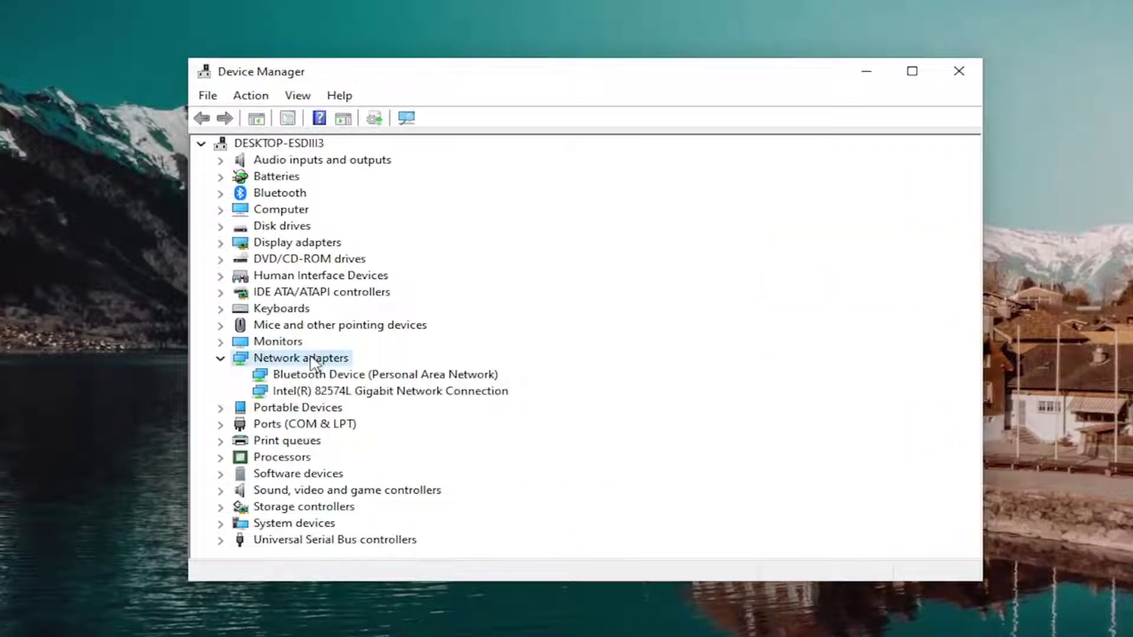
left_click(338, 394)
right_click(339, 397)
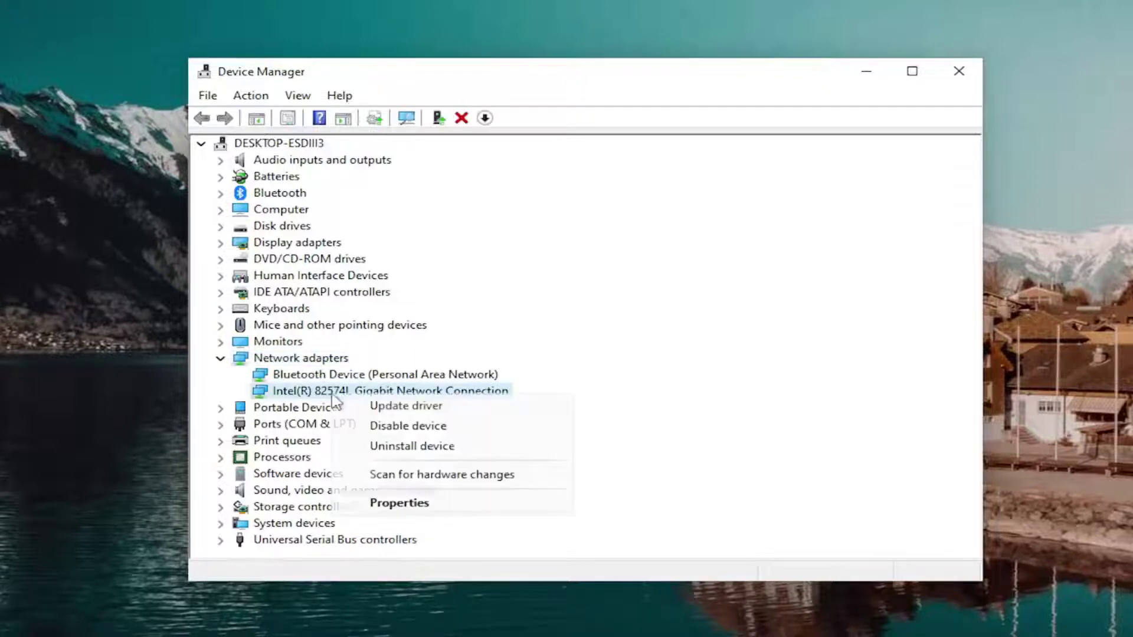
left_click(384, 411)
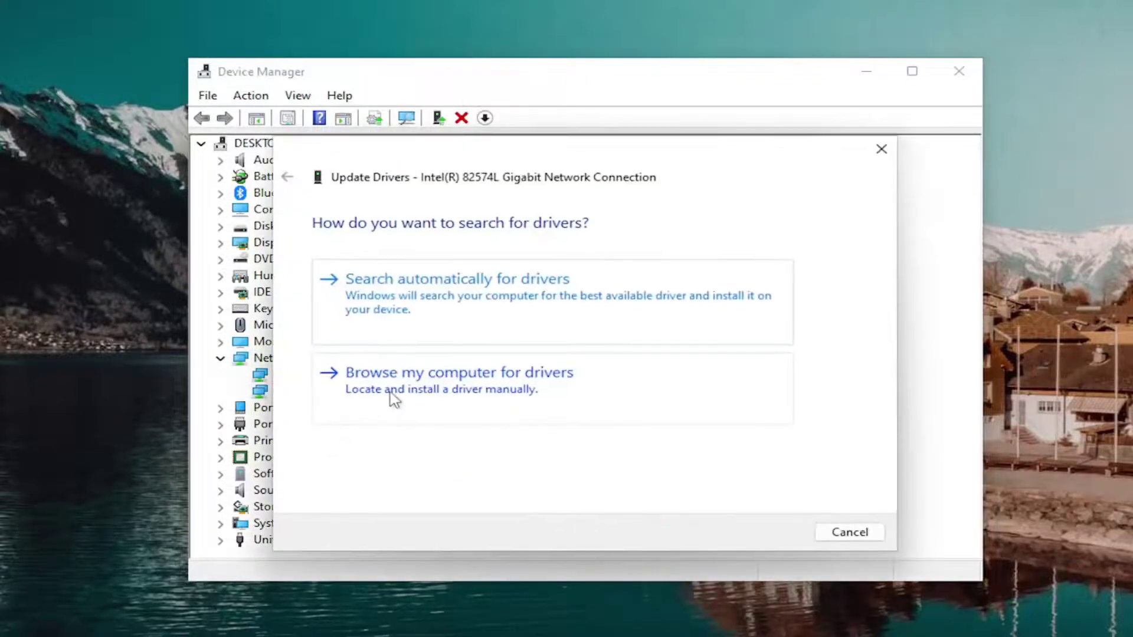
left_click(506, 397)
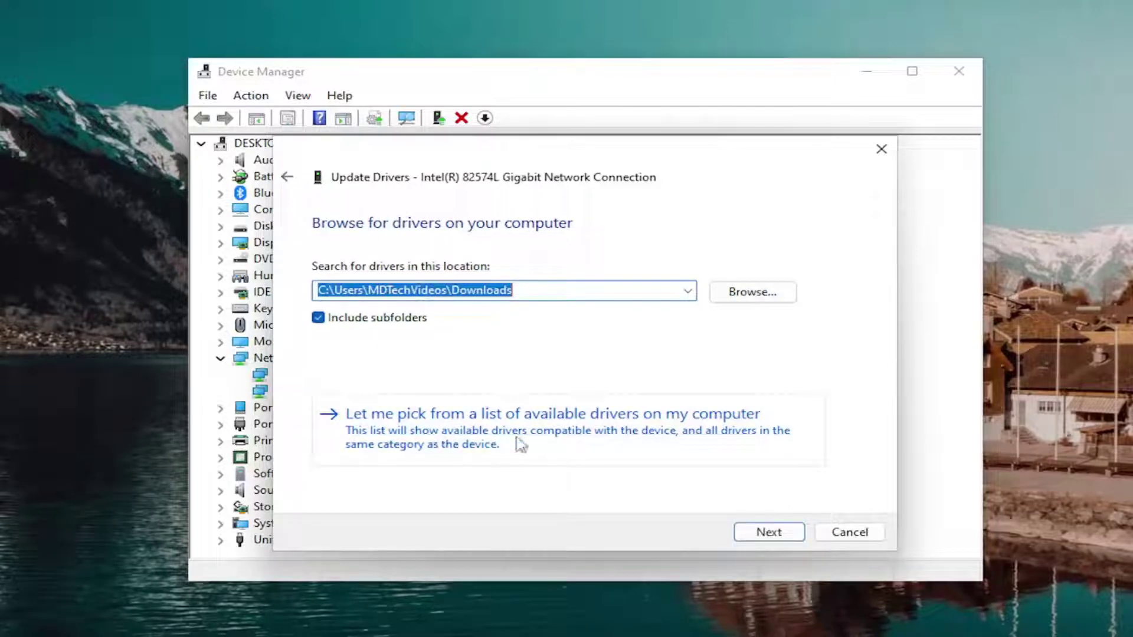
left_click(558, 438)
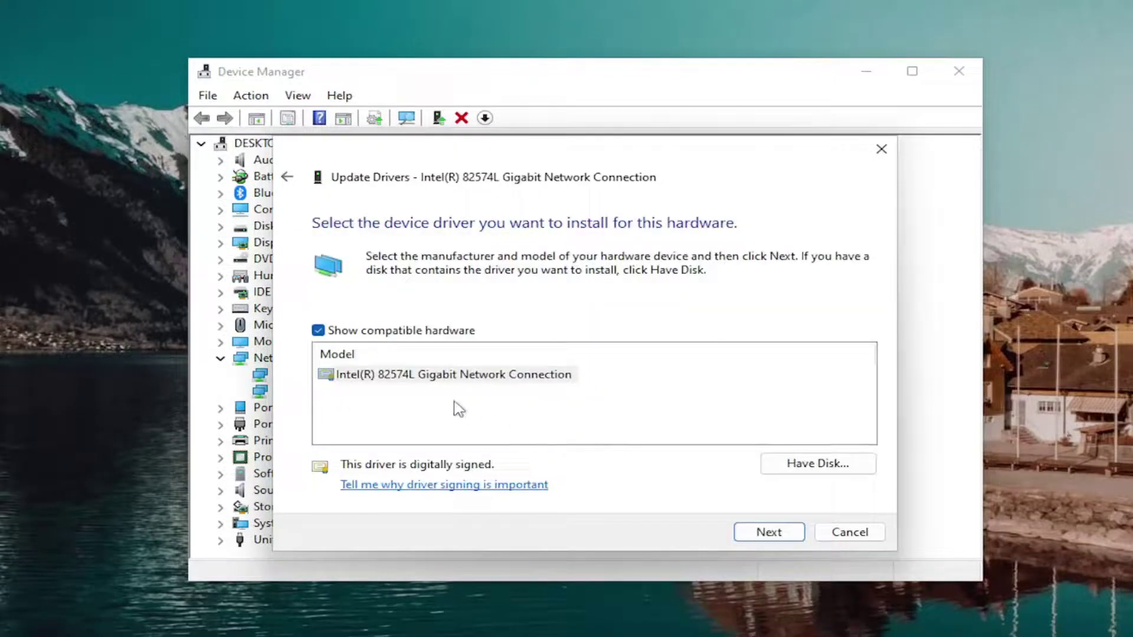
left_click(412, 378)
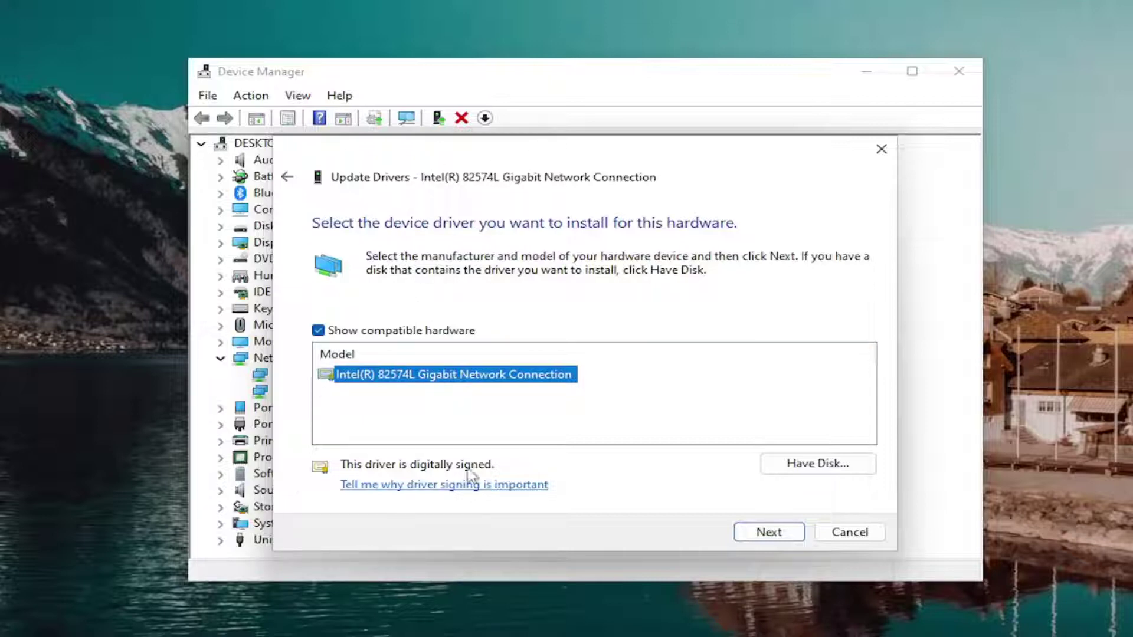
left_click(758, 545)
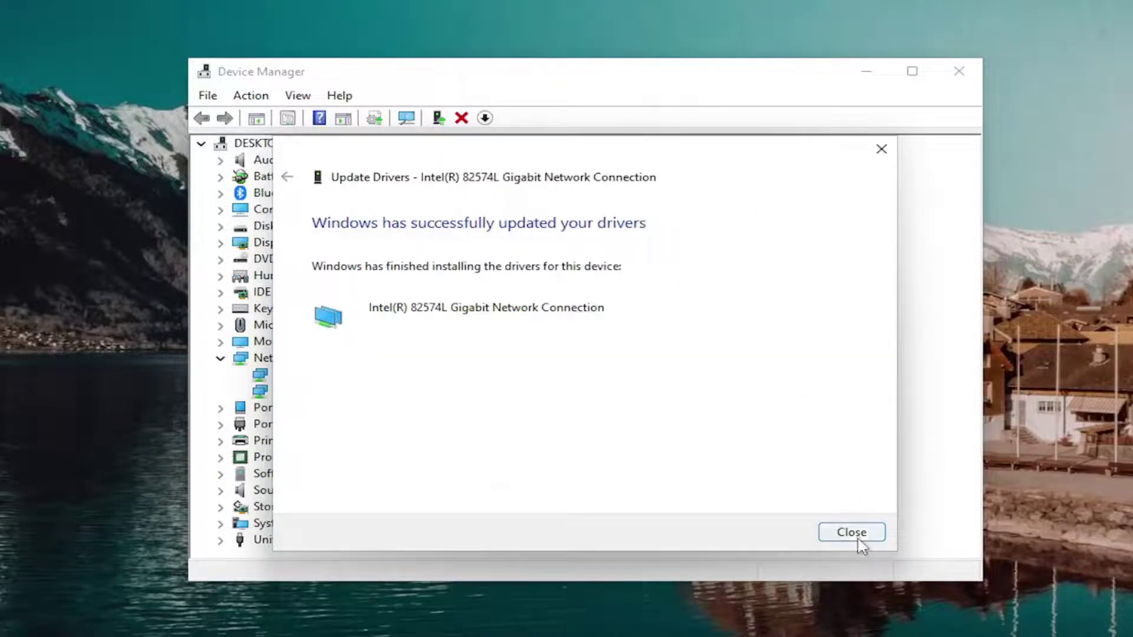
left_click(852, 532)
Step: Close the Device Manager window
left_click(959, 71)
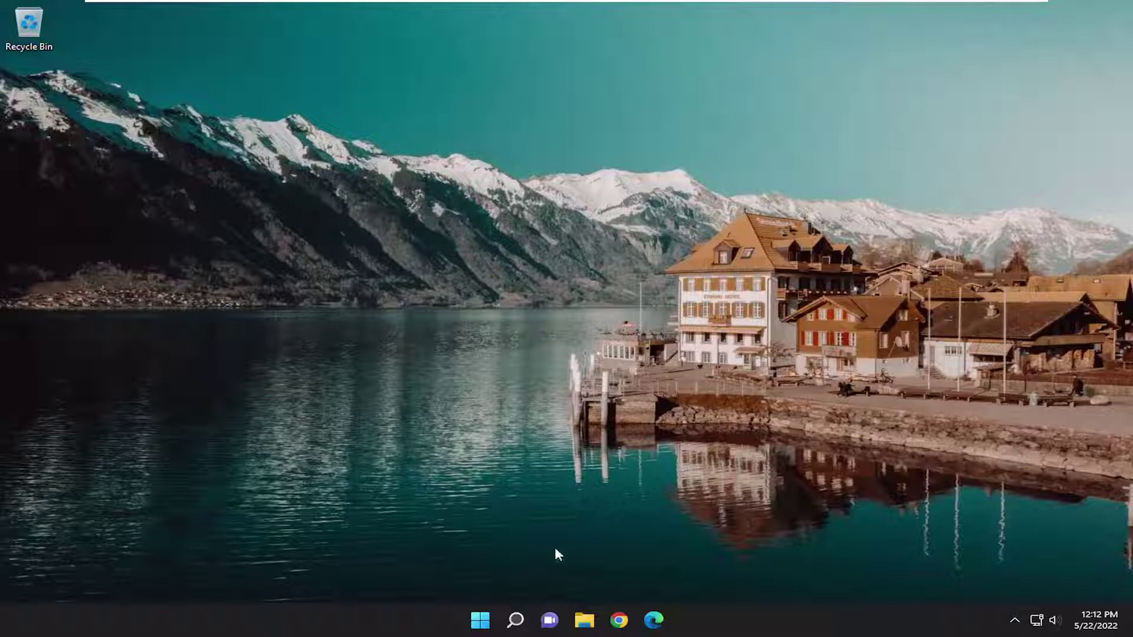
Step: Launch Command Prompt as administrator from a 'cmd' search and move its window lower right
left_click(516, 620)
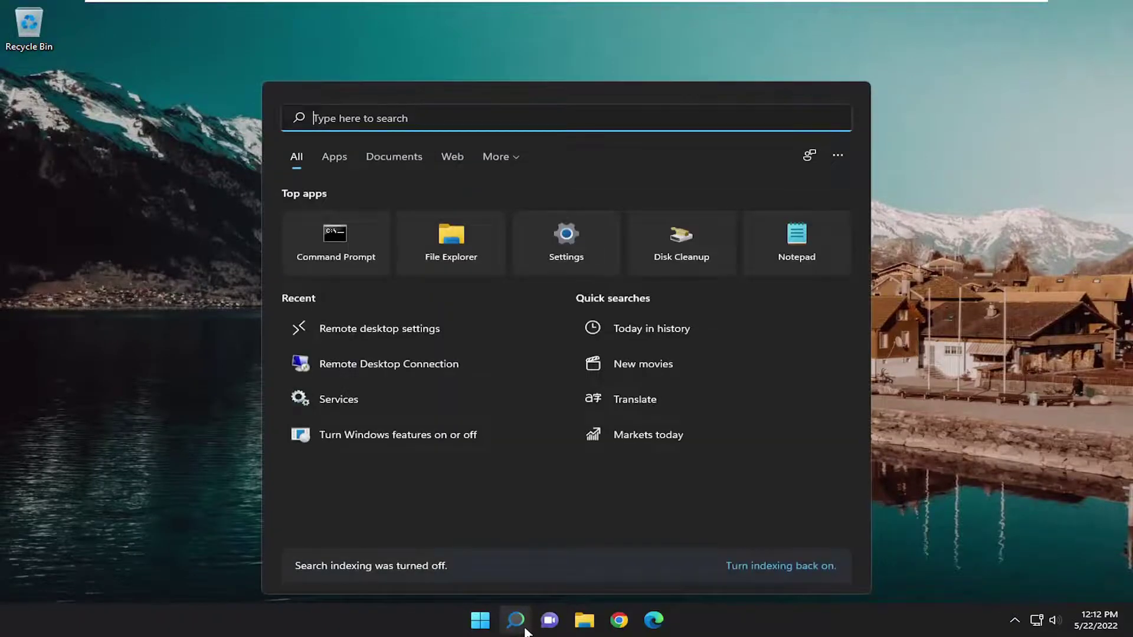
type("cmd")
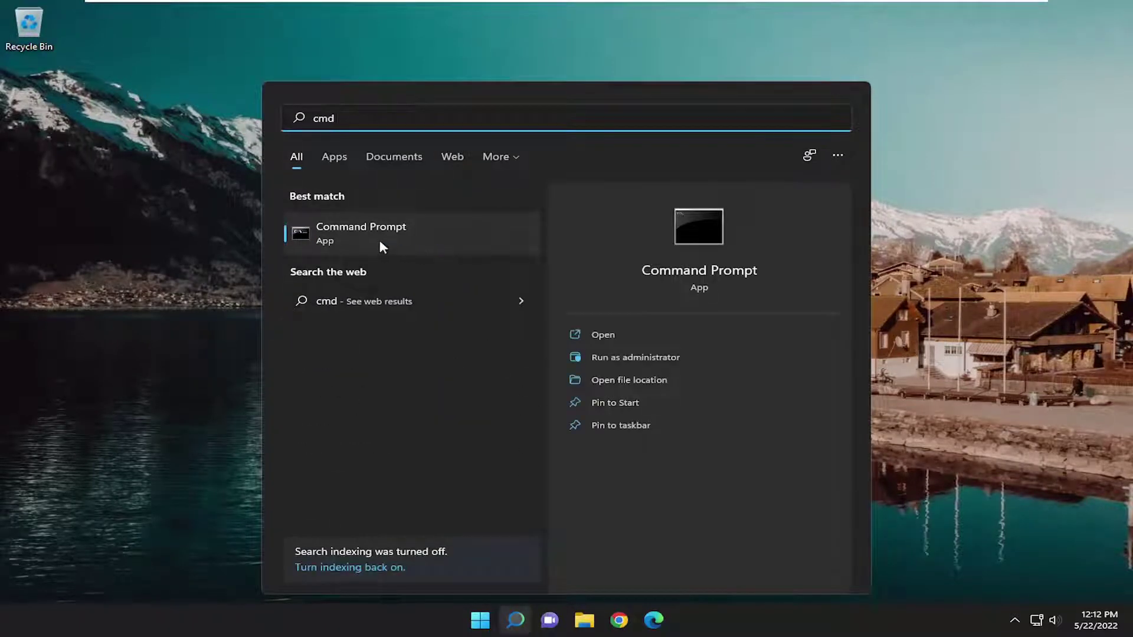
left_click(353, 233)
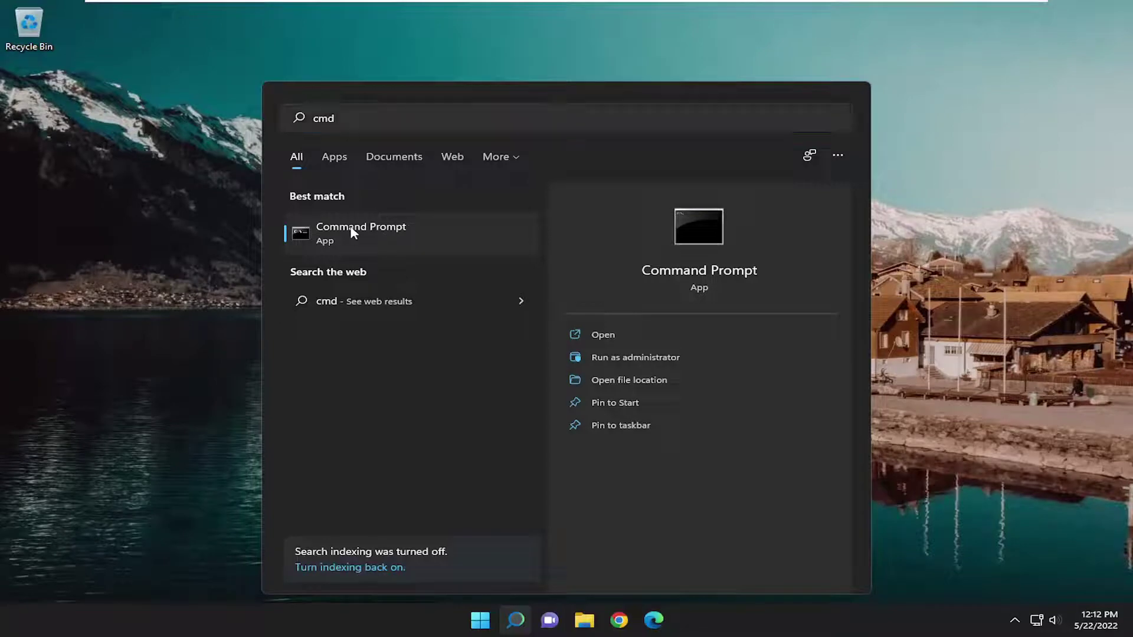
right_click(353, 233)
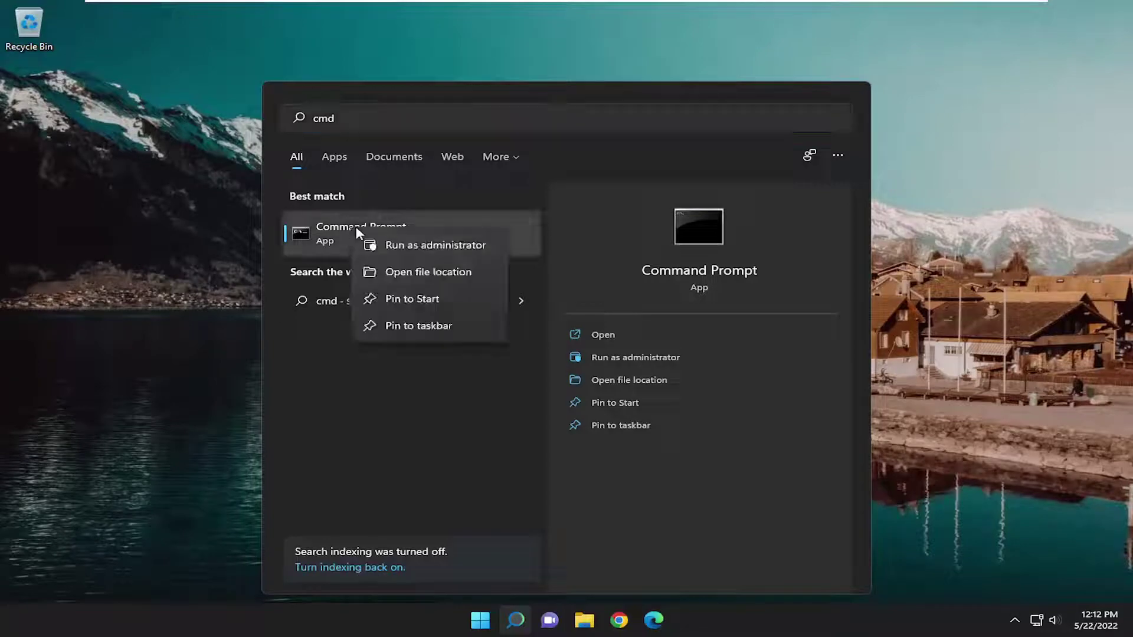
left_click(409, 243)
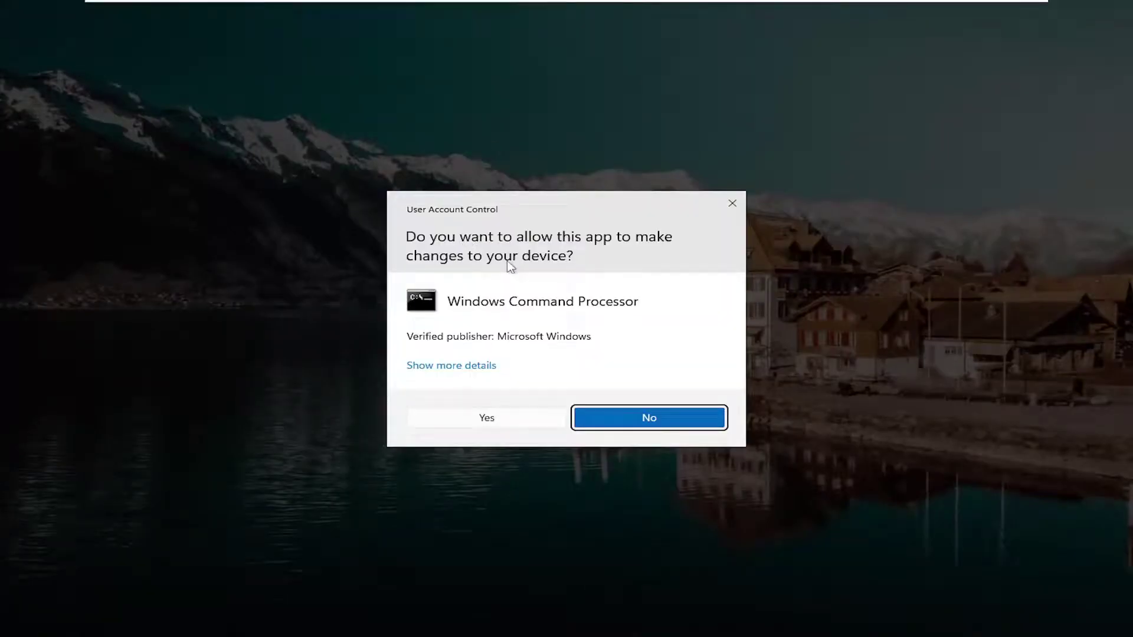
left_click(520, 426)
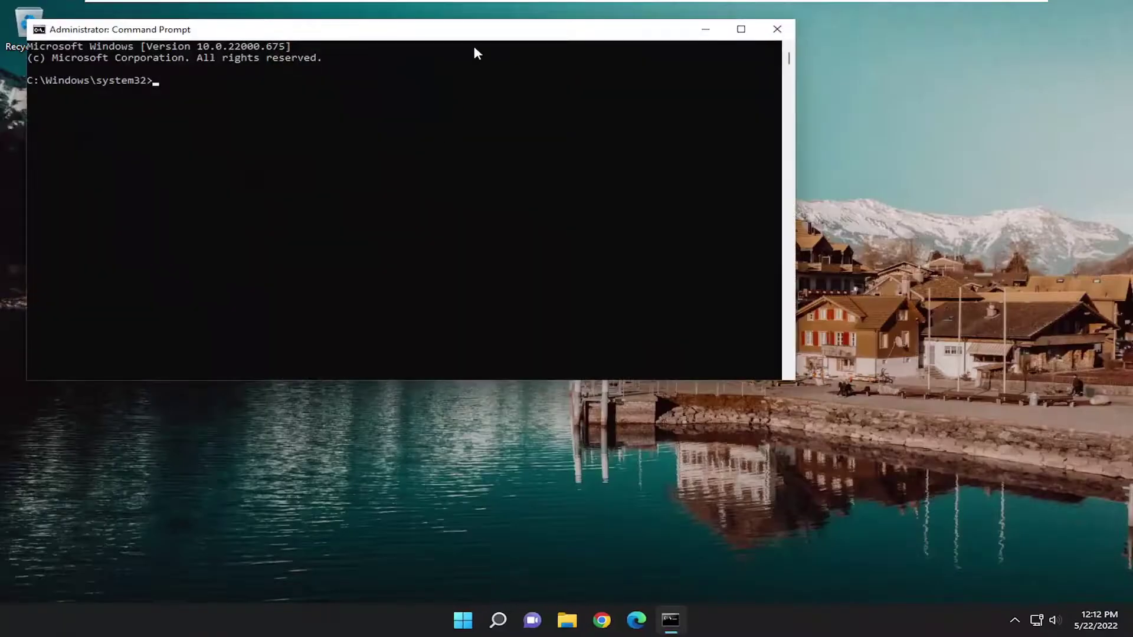
left_click_drag(475, 35, 662, 119)
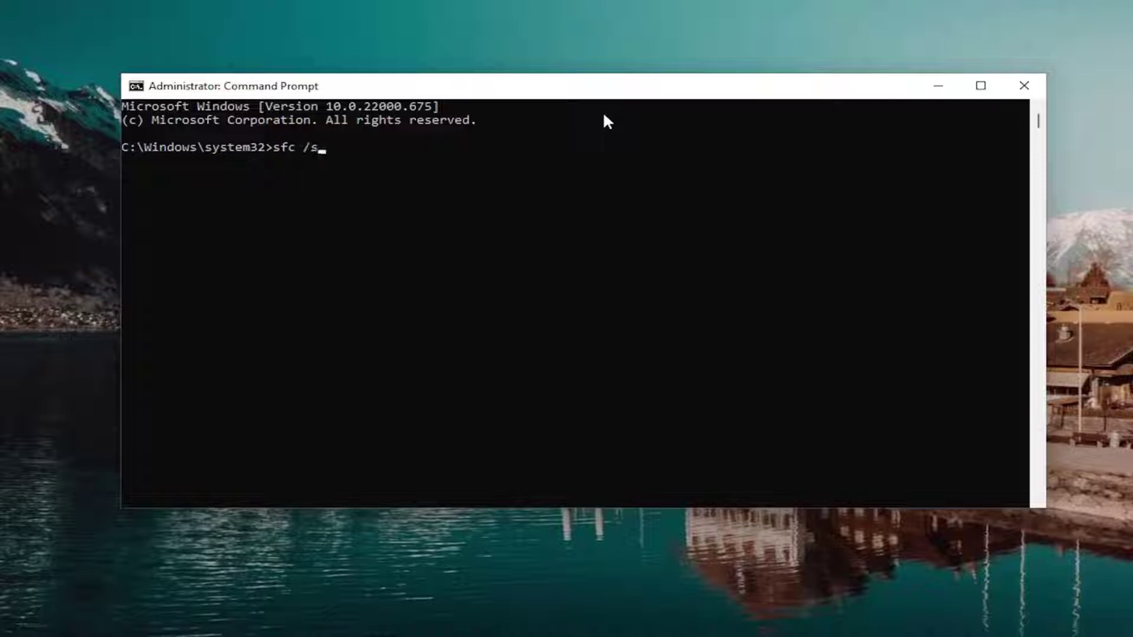
Step: Run sfc /scannow and wait until verification reaches 100% with no integrity violations
type("sfc /scannow")
key("Return")
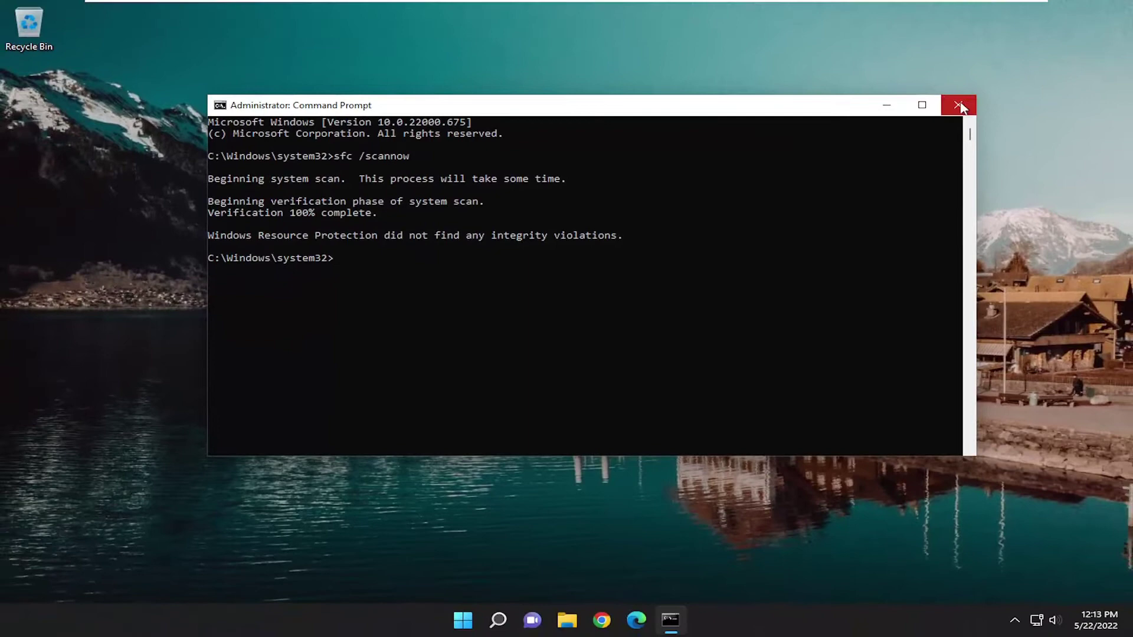
Step: Close Command Prompt and bring up the Start button's quick-access menu of system tools
left_click(959, 105)
right_click(480, 620)
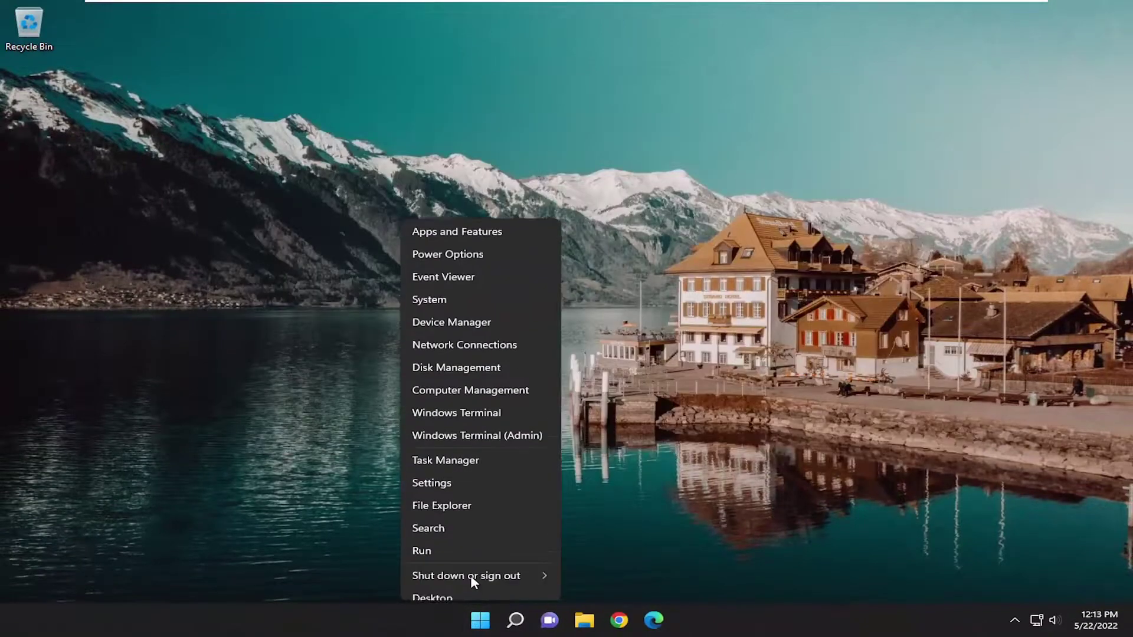